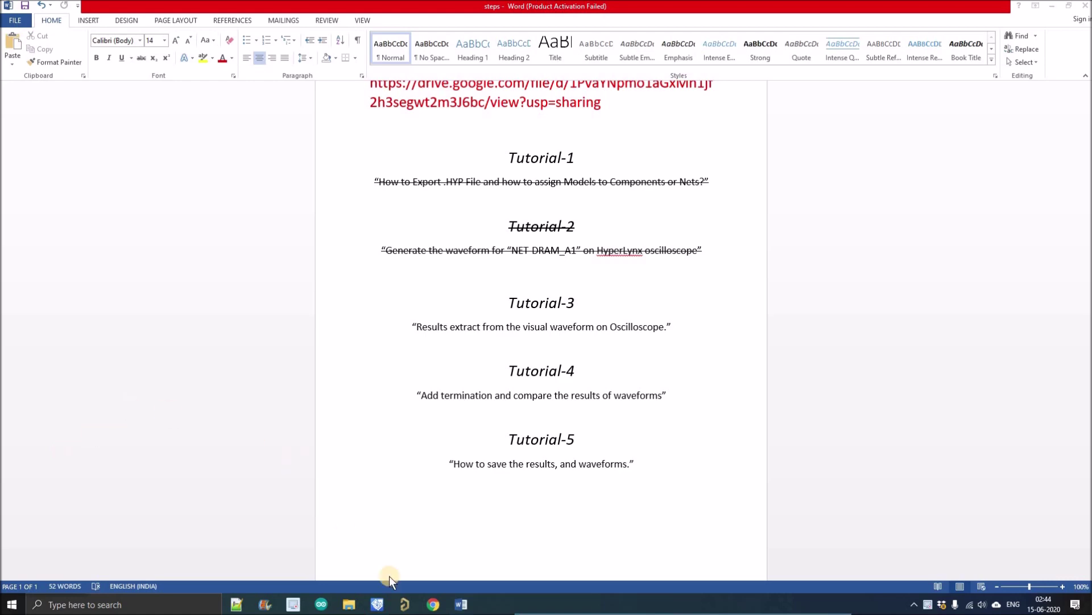
- Switch to HyperLynx, restore the Digital Oscilloscope for net DRAM_A1 and set its horizontal delay to about 11.086 ns
{"action": "left_click", "coordinate": [377, 604]}
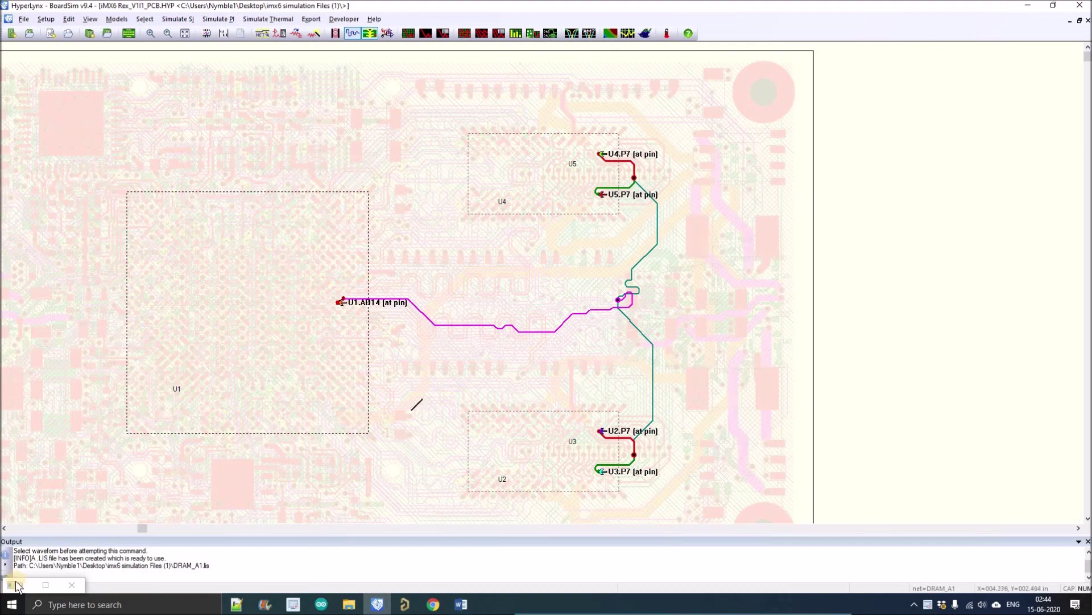
{"action": "left_click", "coordinate": [45, 586]}
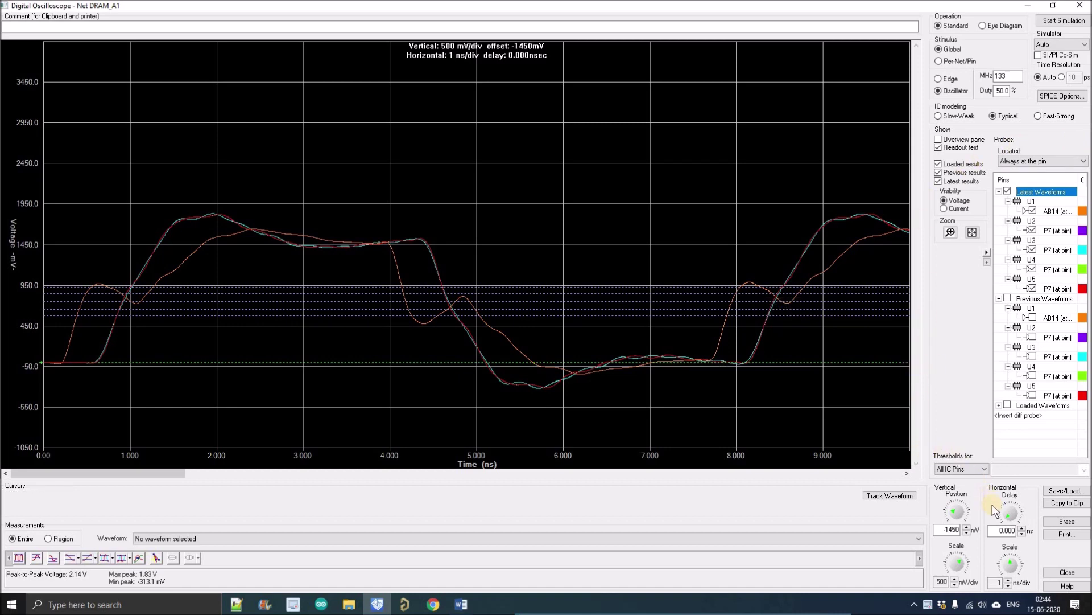
{"action": "left_click", "coordinate": [1008, 515]}
{"action": "left_click_drag", "start_coordinate": [1008, 515], "coordinate": [142, 473]}
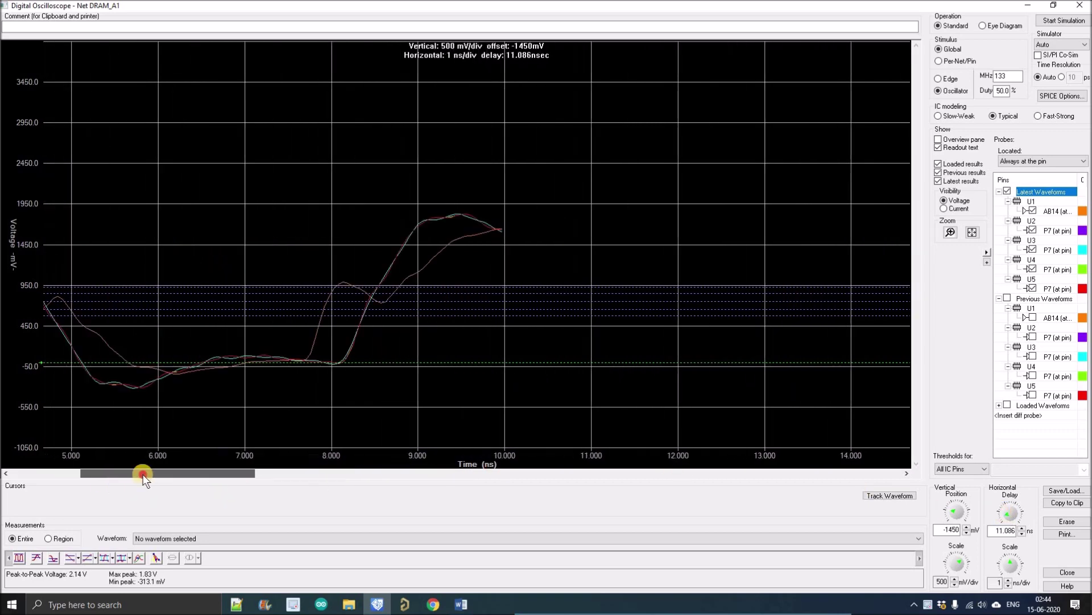
- Run the oscilloscope simulation for net DRAM_A1 and hide all previous waveforms
{"action": "left_click", "coordinate": [1045, 22]}
{"action": "left_click_drag", "start_coordinate": [487, 471], "coordinate": [1, 406]}
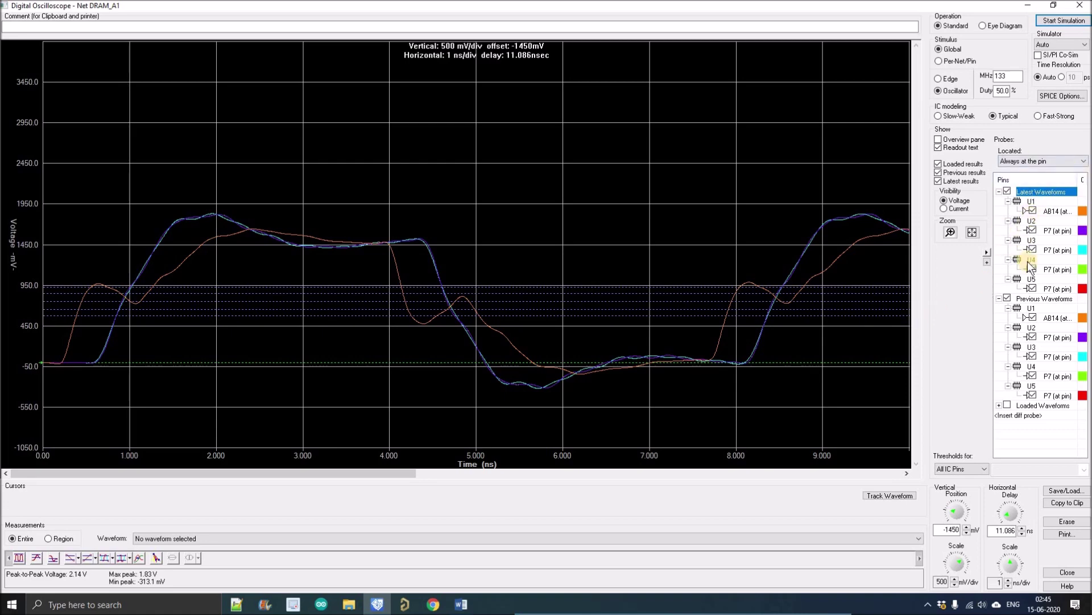
{"action": "left_click", "coordinate": [1008, 298]}
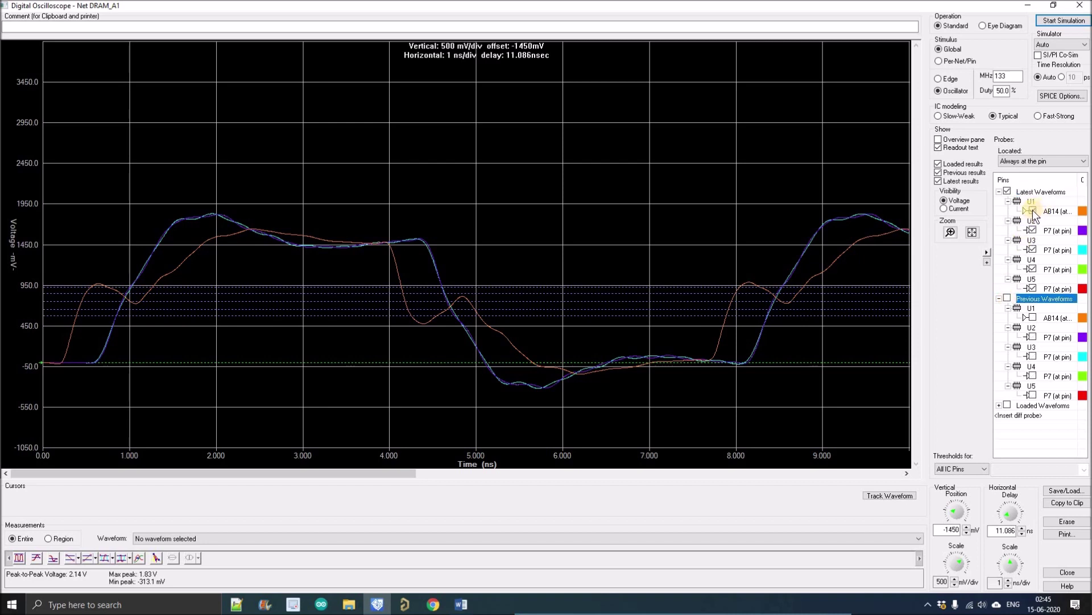
- Hide the latest waveforms of all pins on U1 to U5 and the loaded DRAM_A1 waveform
{"action": "left_click", "coordinate": [1033, 288]}
{"action": "left_click", "coordinate": [1033, 270]}
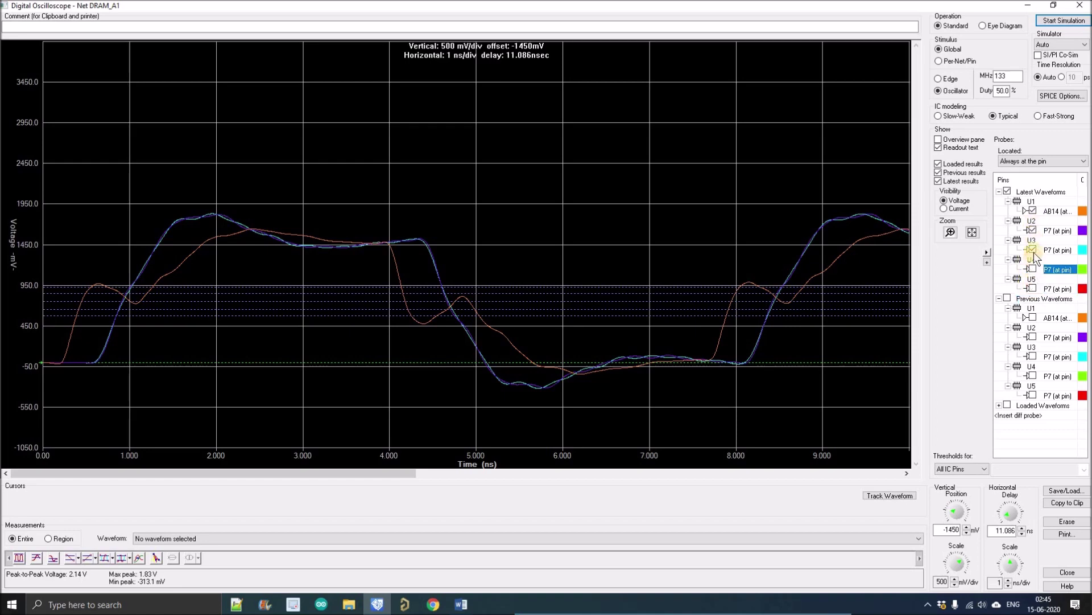
{"action": "left_click", "coordinate": [1033, 249]}
{"action": "left_click", "coordinate": [1033, 230]}
{"action": "left_click", "coordinate": [1032, 211]}
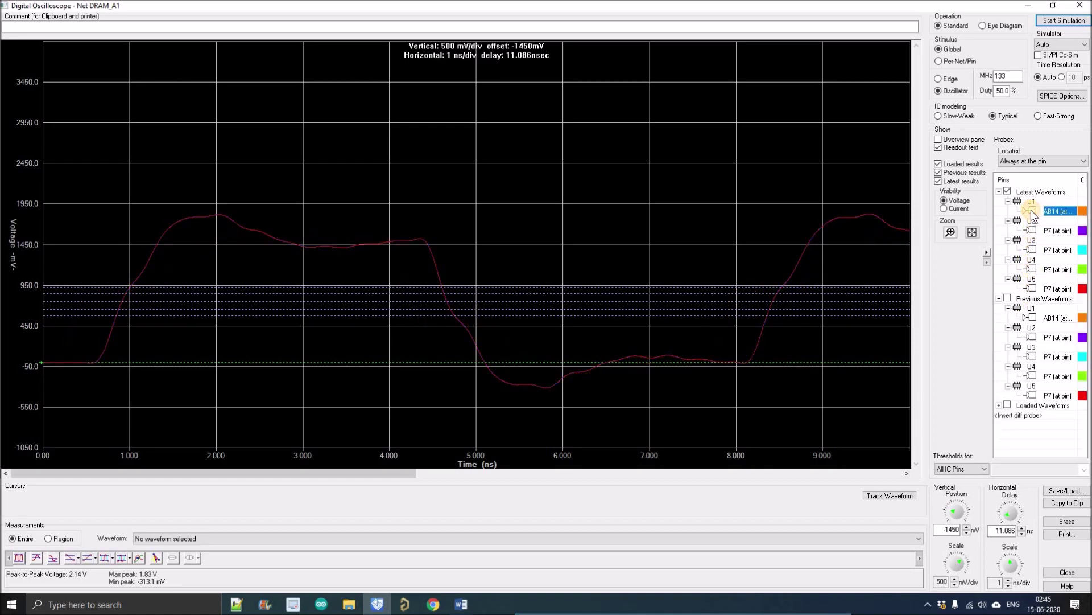
{"action": "left_click", "coordinate": [1007, 192]}
{"action": "left_click", "coordinate": [999, 405]}
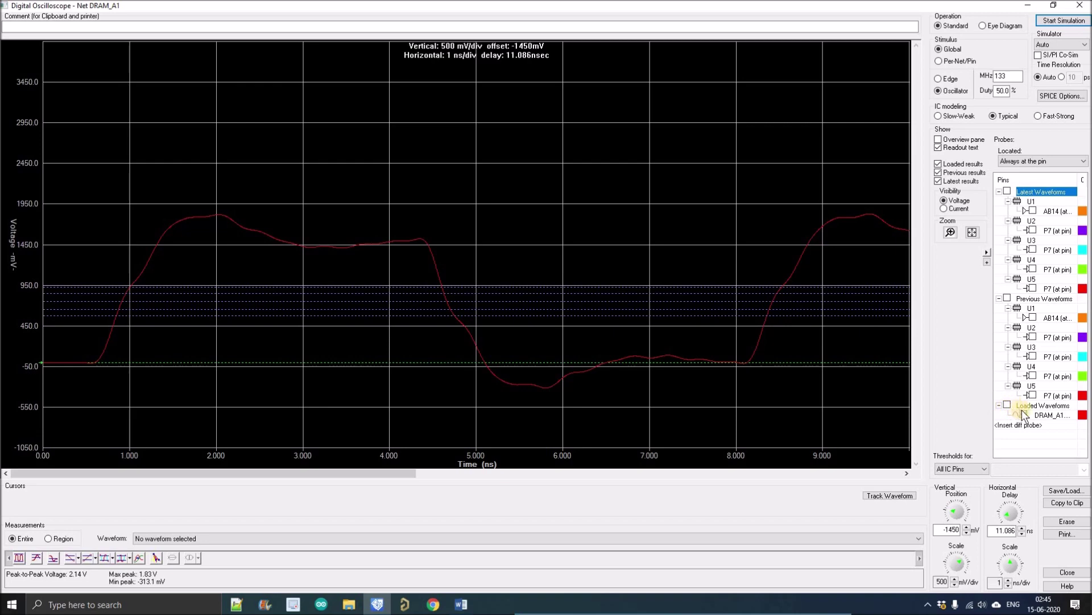
{"action": "left_click", "coordinate": [1022, 413]}
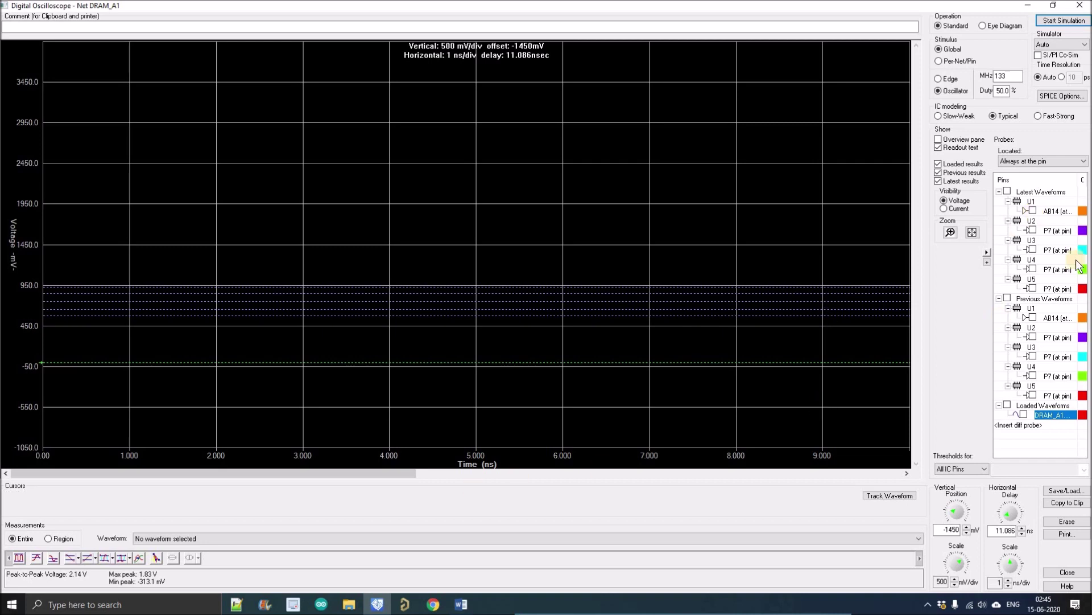
- Show the latest waveforms of U1 pin AB14 and U2 pin P7, and choose U2.P7 as the waveform to measure
{"action": "left_click", "coordinate": [1033, 210]}
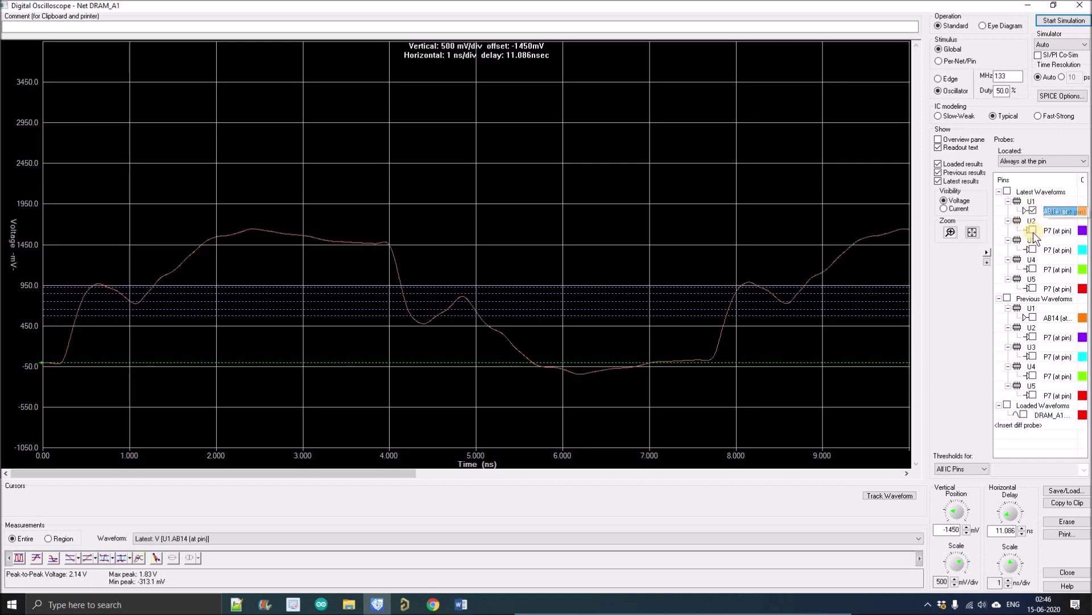
{"action": "left_click", "coordinate": [1032, 231]}
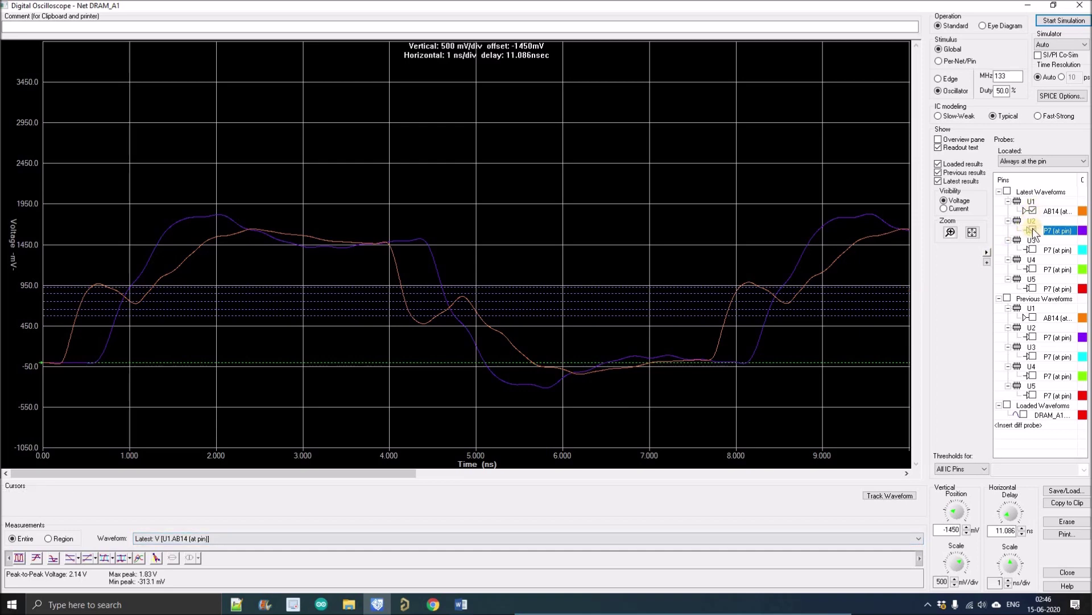
{"action": "left_click", "coordinate": [162, 541]}
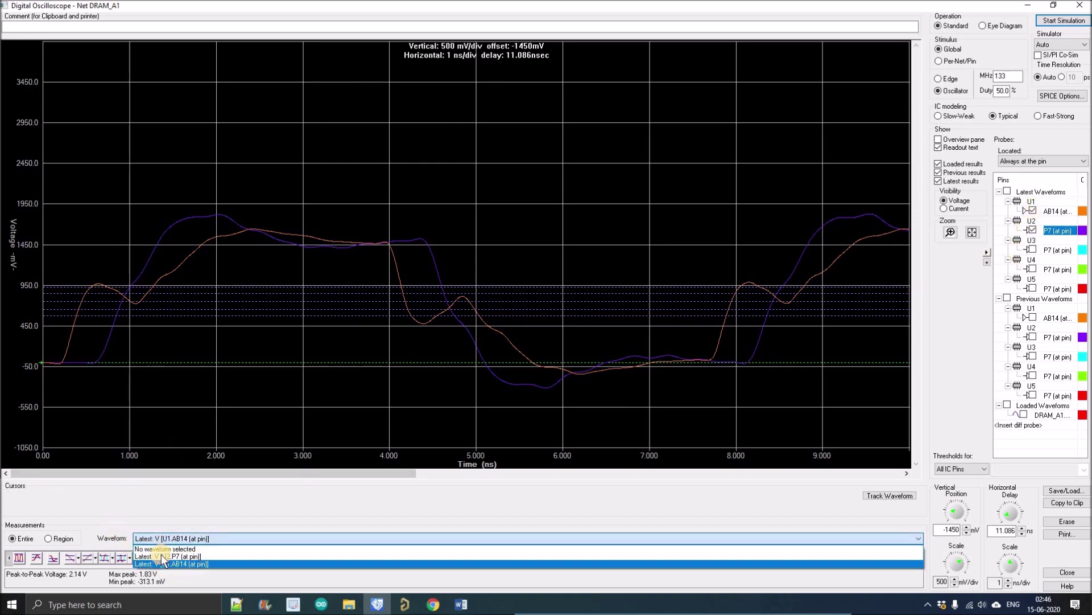
{"action": "left_click", "coordinate": [160, 563]}
{"action": "left_click", "coordinate": [147, 558]}
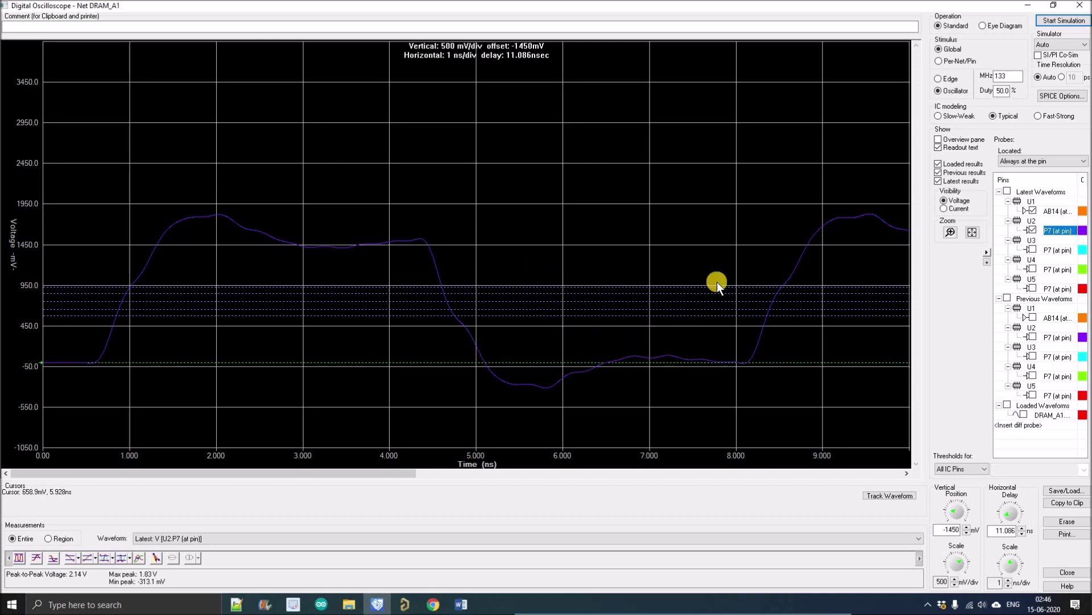
- Measure the peak-to-peak voltage of the U2.P7 waveform and read its maximum and minimum peaks
{"action": "left_click", "coordinate": [19, 557]}
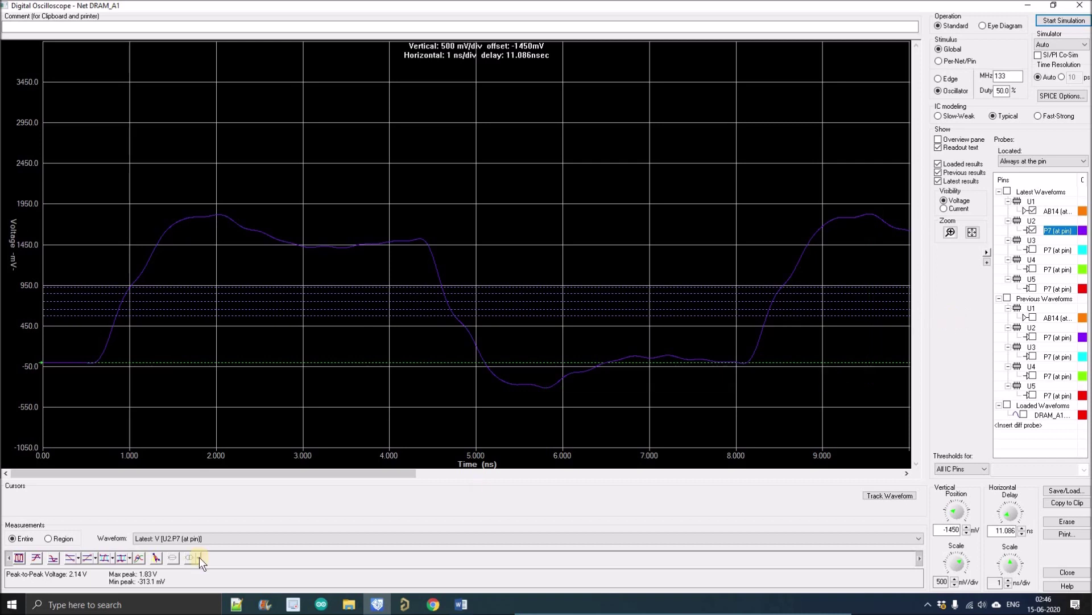
{"action": "left_click", "coordinate": [6, 578]}
{"action": "left_click_drag", "start_coordinate": [5, 578], "coordinate": [167, 580]}
{"action": "left_click", "coordinate": [167, 581]}
- Measure the positive overshoot and the negative overshoot of the U2.P7 waveform
{"action": "left_click", "coordinate": [35, 559]}
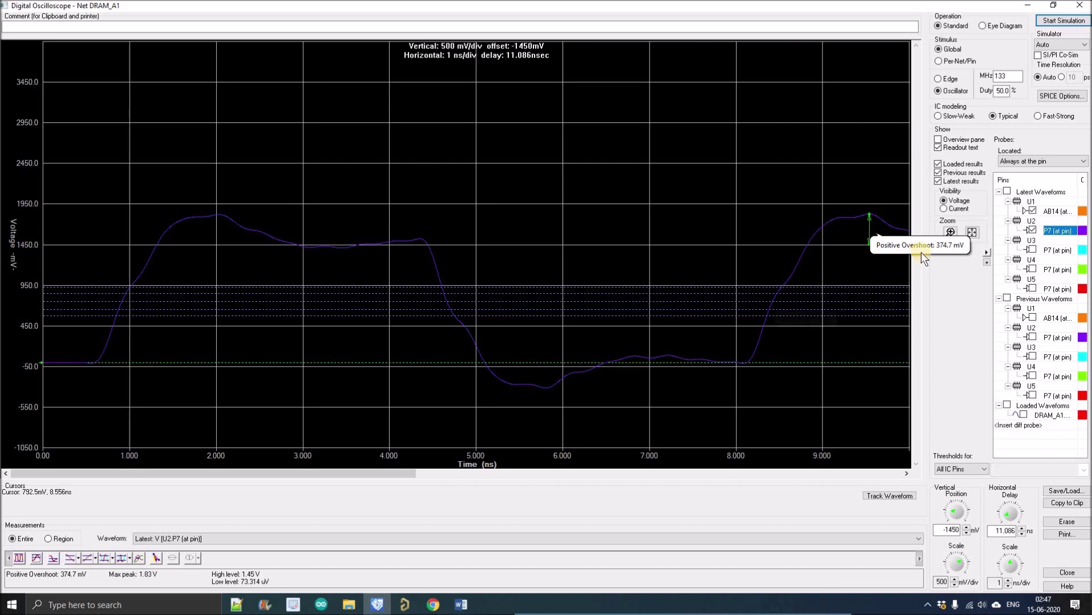
{"action": "left_click", "coordinate": [10, 575]}
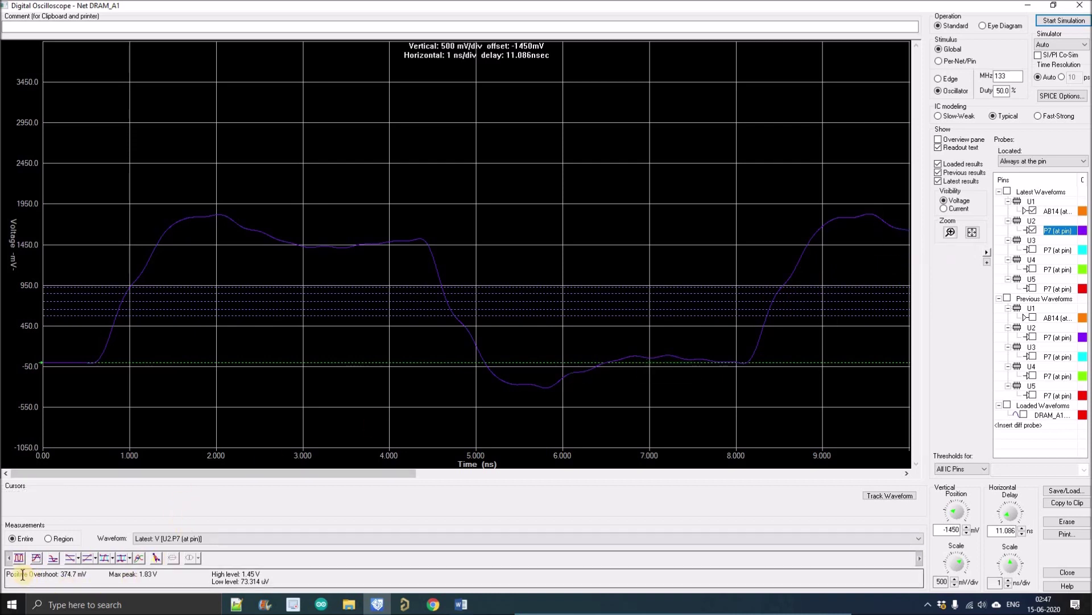
{"action": "left_click", "coordinate": [52, 559]}
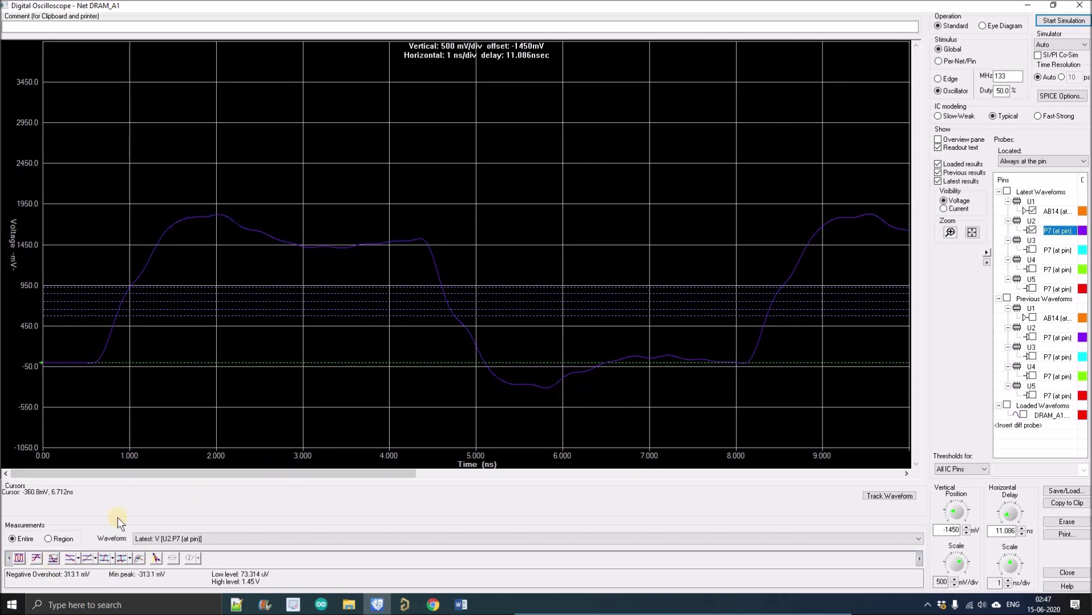
- Measure the fall time and the rise time of the U2.P7 waveform and read their averages
{"action": "left_click", "coordinate": [67, 557]}
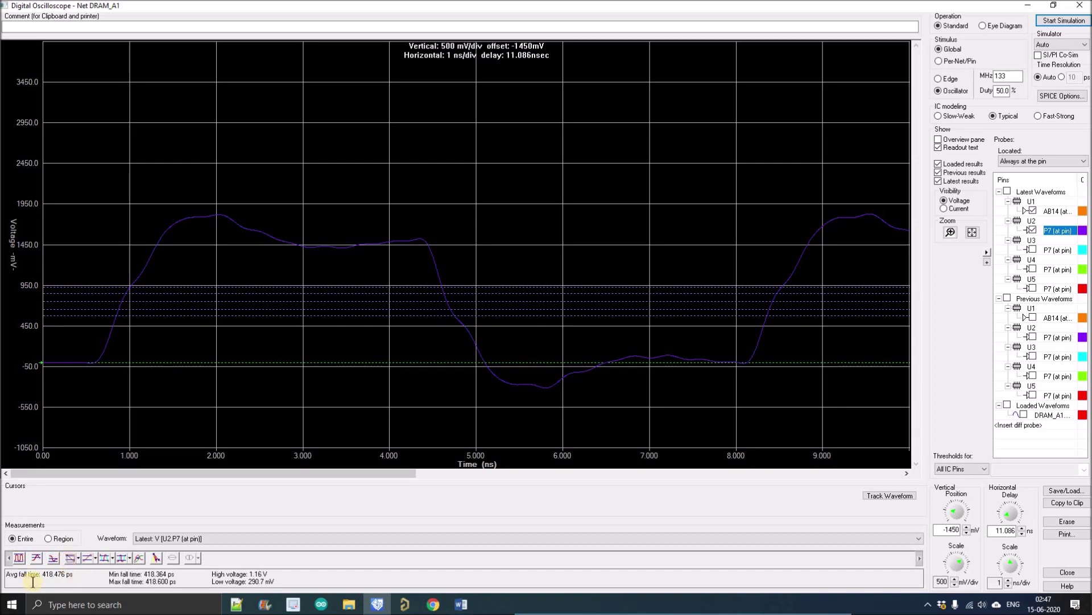
{"action": "left_click_drag", "start_coordinate": [42, 576], "coordinate": [65, 575]}
{"action": "left_click", "coordinate": [66, 575]}
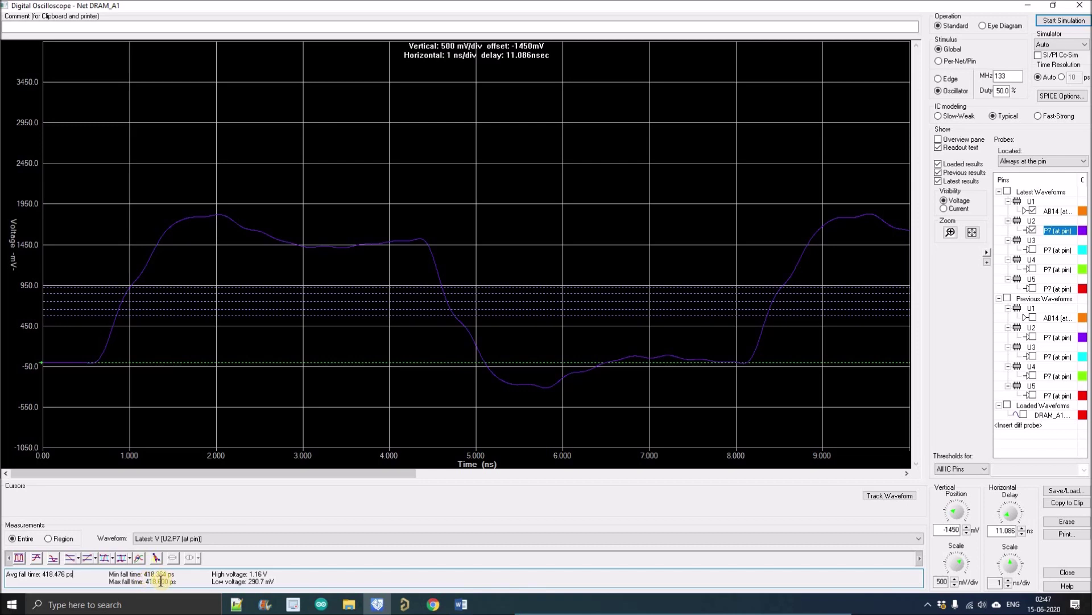
{"action": "left_click", "coordinate": [132, 581]}
{"action": "left_click", "coordinate": [8, 575]}
{"action": "left_click_drag", "start_coordinate": [8, 574], "coordinate": [76, 574]}
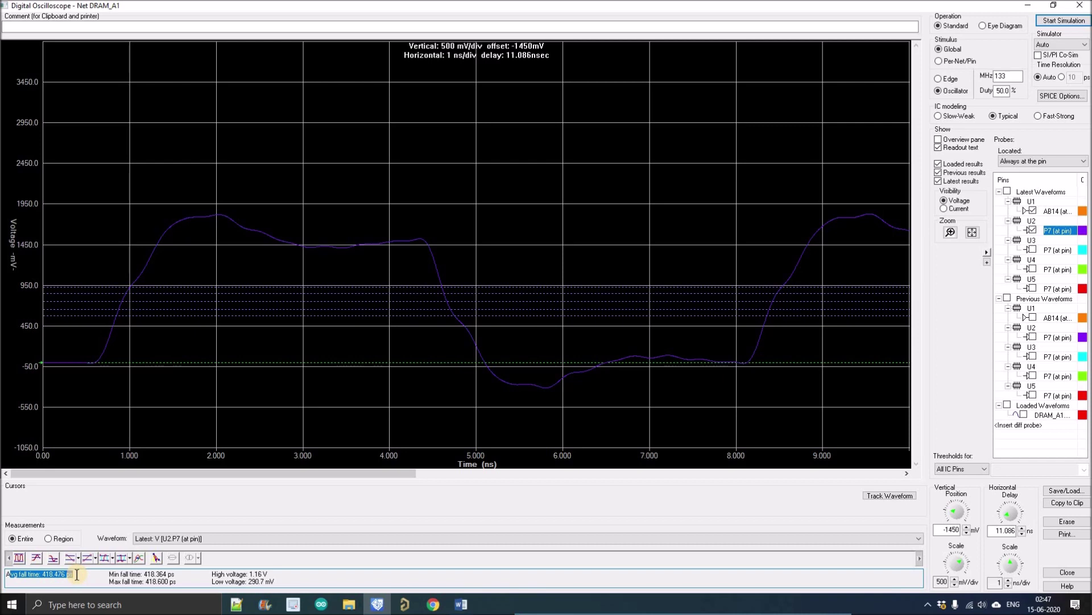
{"action": "left_click", "coordinate": [77, 575]}
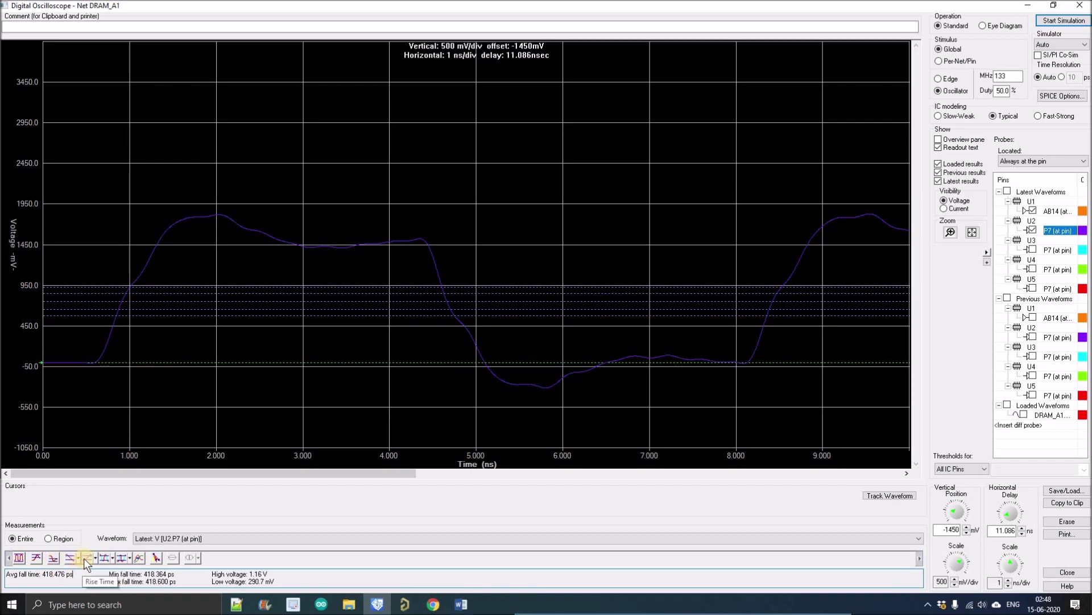
{"action": "left_click", "coordinate": [84, 558]}
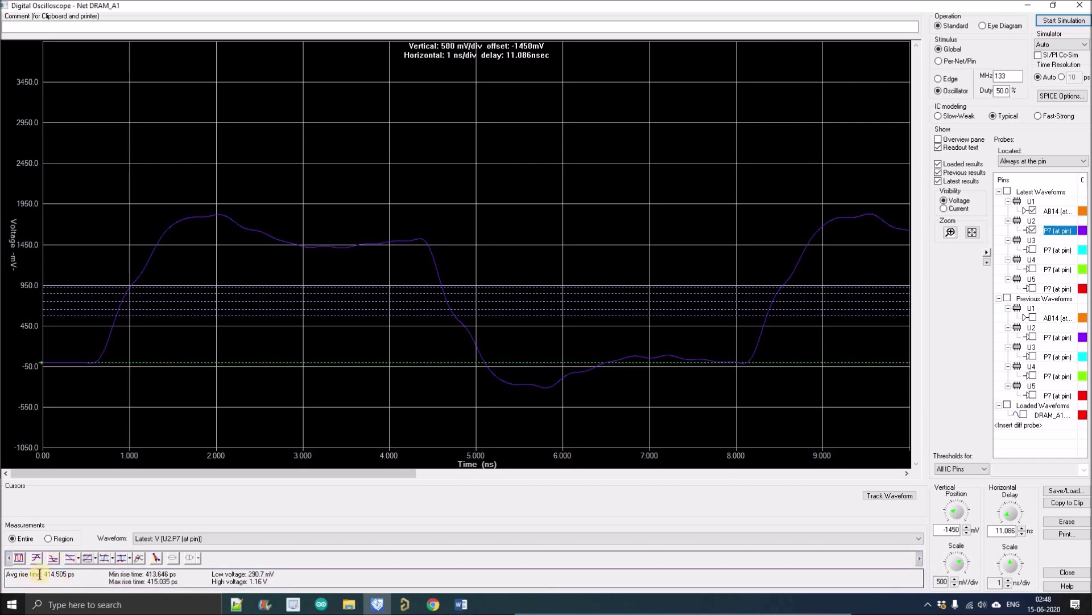
{"action": "left_click_drag", "start_coordinate": [42, 575], "coordinate": [76, 580]}
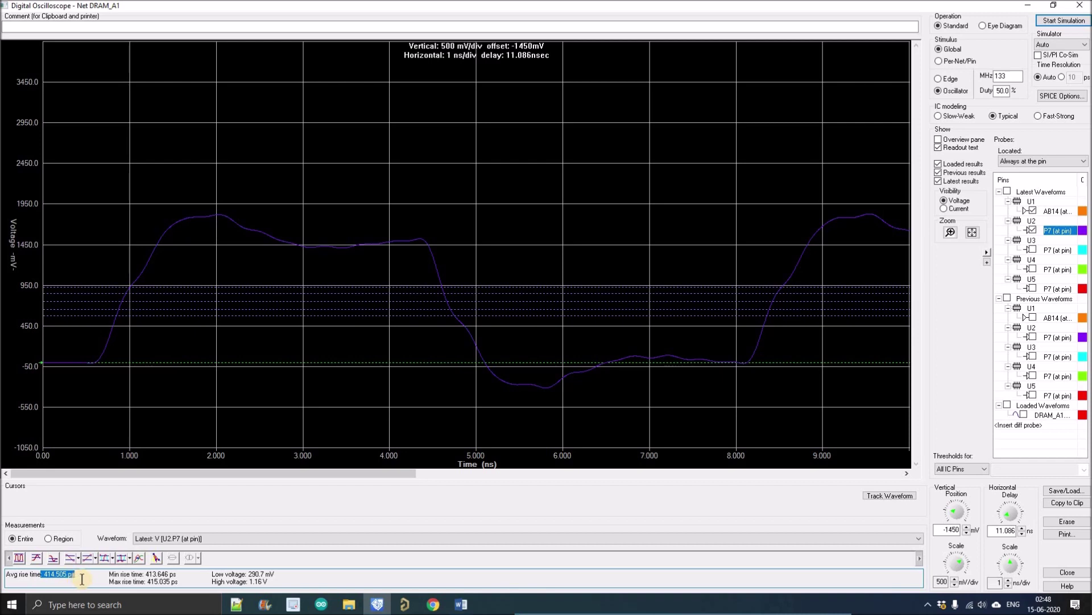
- Measure the fall slew rate and the flight time of the U2.P7 waveform
{"action": "left_click", "coordinate": [103, 558]}
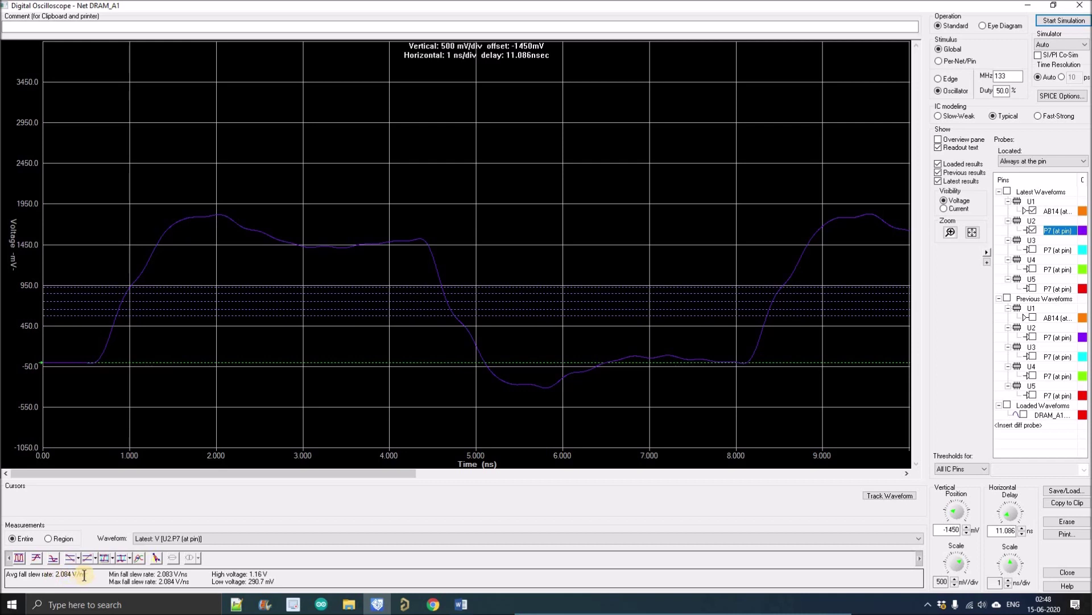
{"action": "left_click", "coordinate": [60, 579]}
{"action": "left_click", "coordinate": [109, 578]}
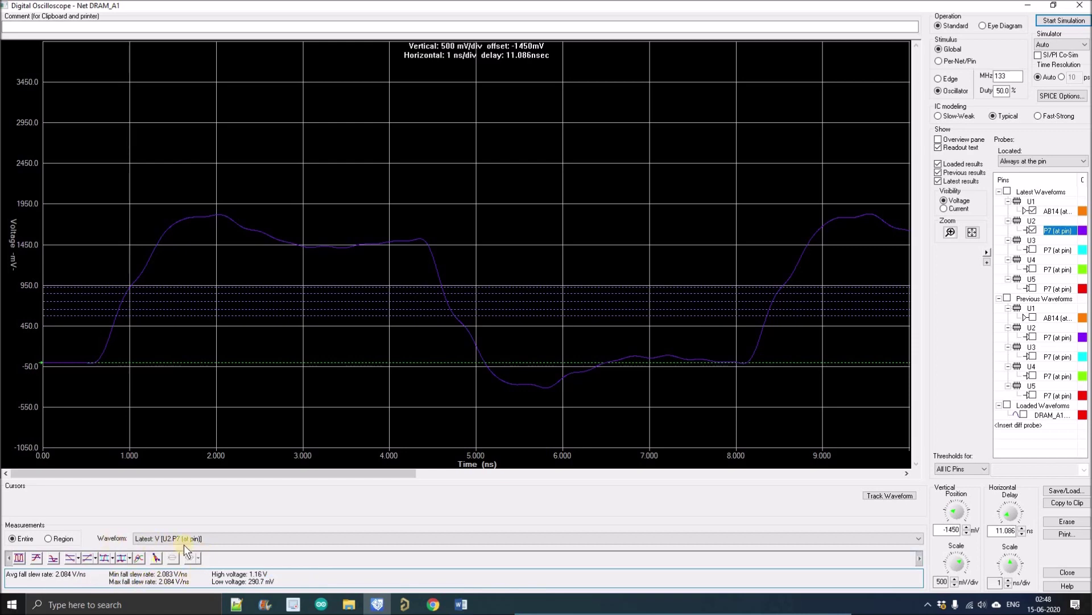
{"action": "left_click", "coordinate": [139, 559]}
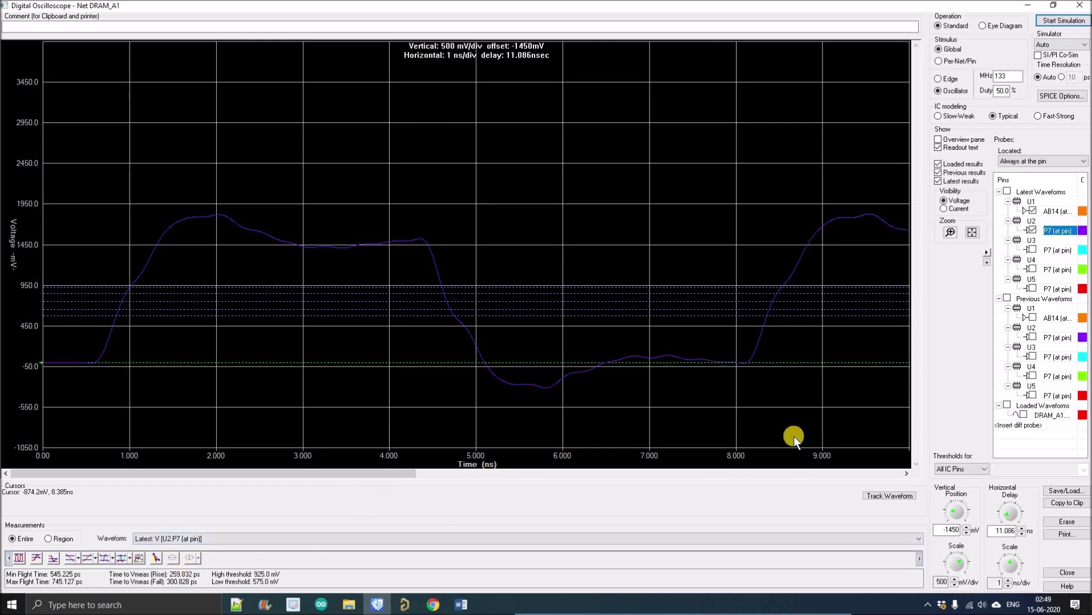
- Show the U3 P7 waveform for comparison and hide it again, and choose U1.AB14 as the waveform to measure
{"action": "left_click", "coordinate": [1033, 249]}
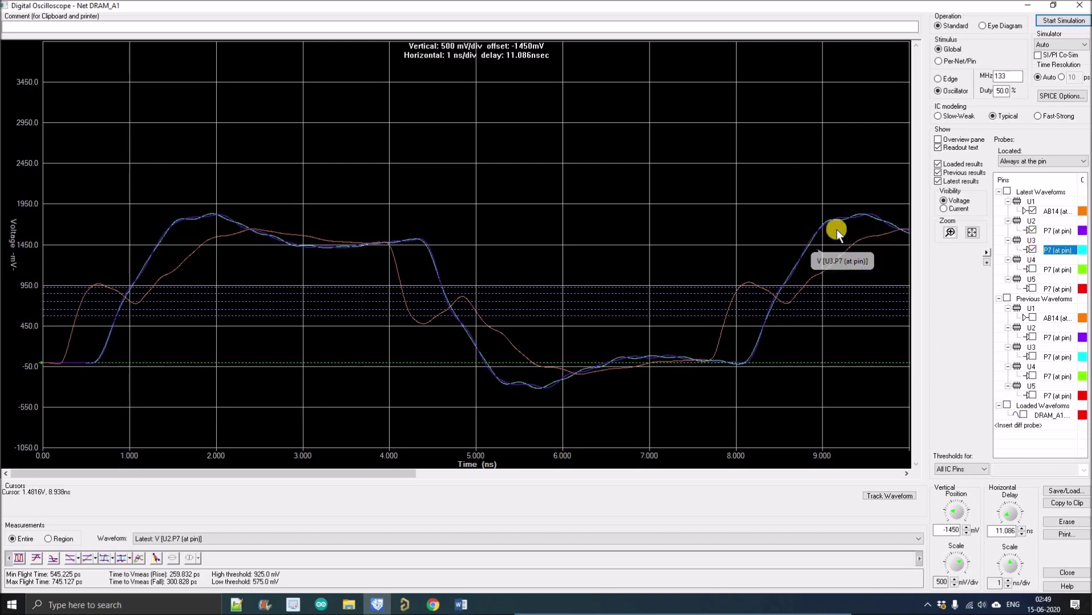
{"action": "left_click", "coordinate": [1033, 249]}
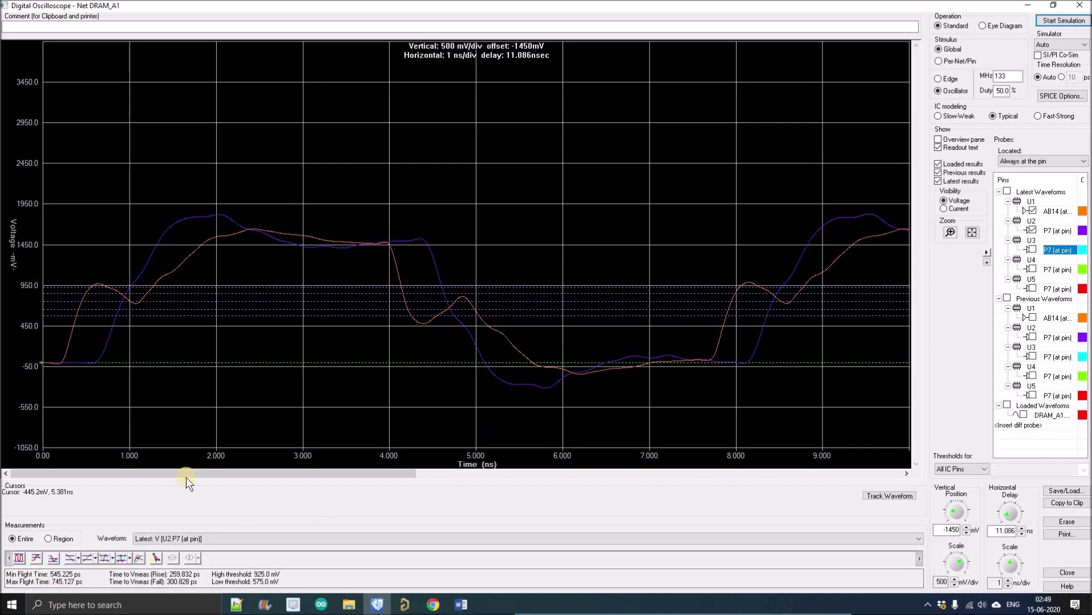
{"action": "left_click", "coordinate": [224, 538]}
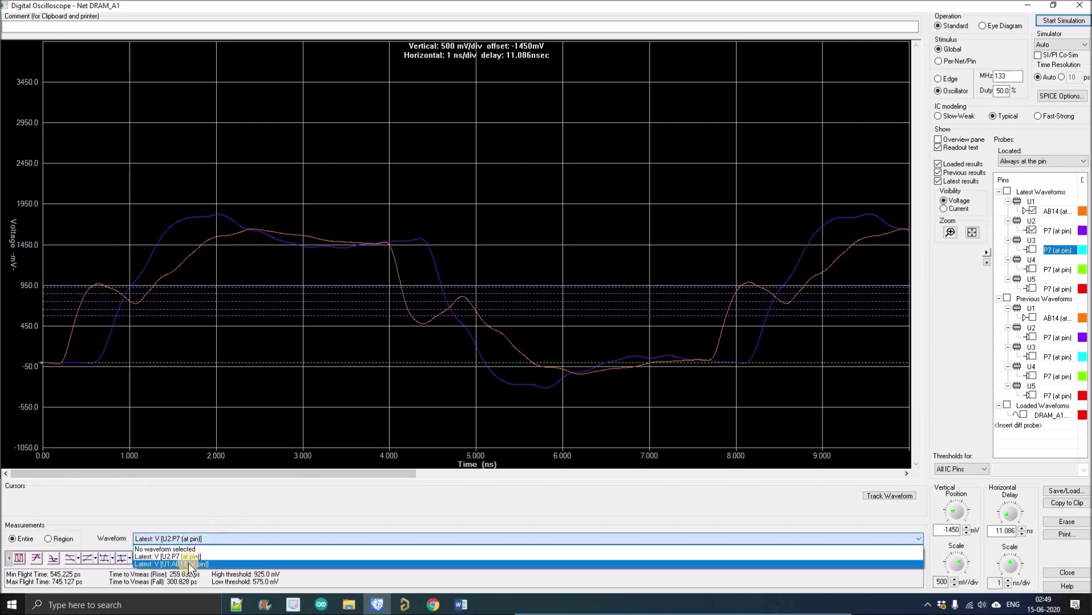
{"action": "left_click", "coordinate": [189, 562]}
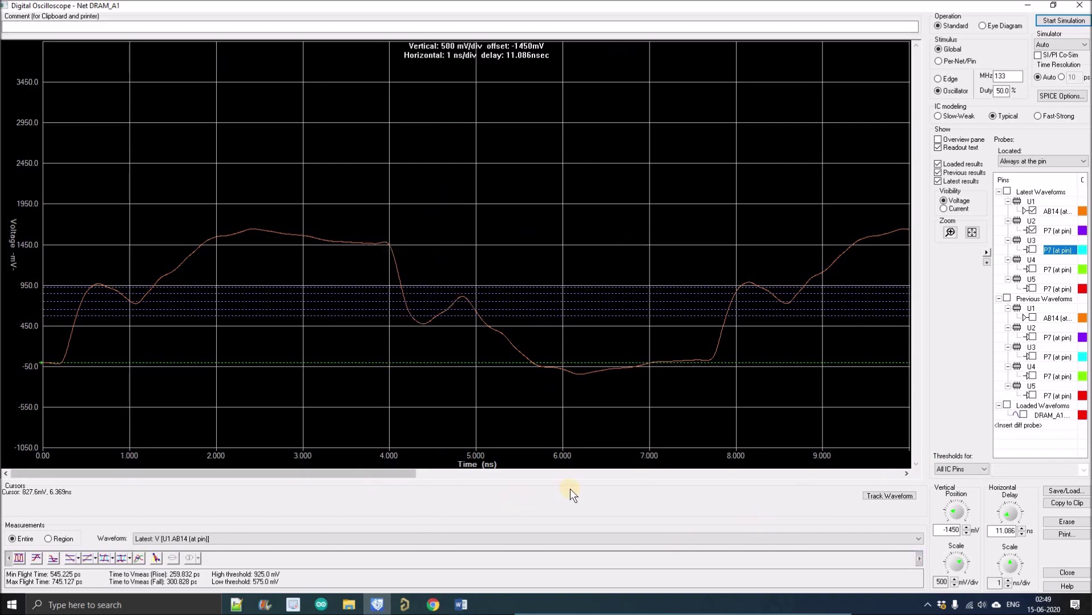
- Save the oscilloscope waveforms in HyperLynx .LIS format as DRAM_A1, replacing the existing file
{"action": "left_click", "coordinate": [1060, 494]}
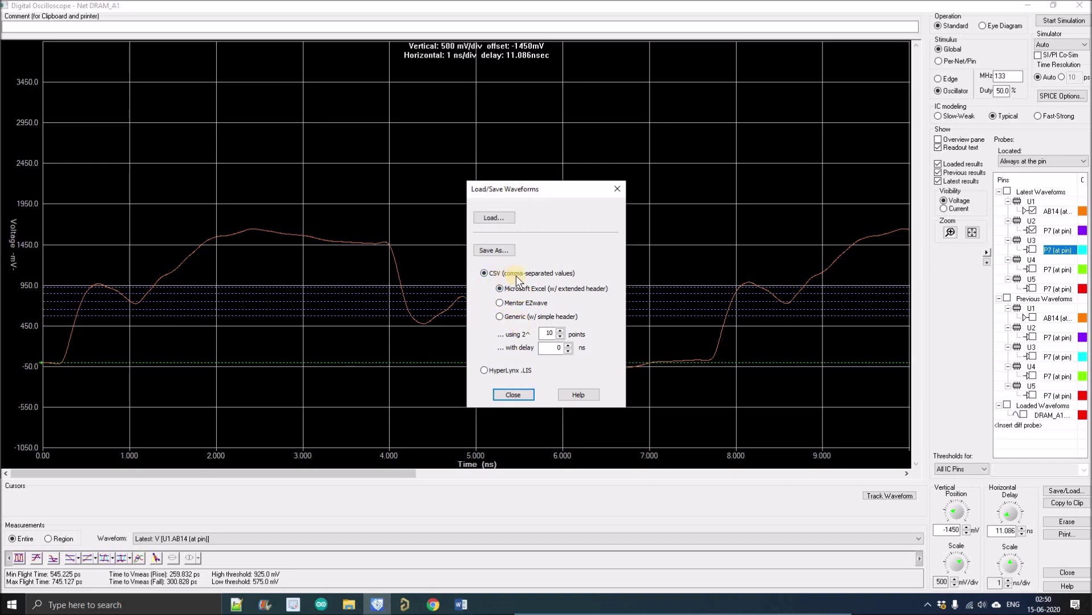
{"action": "left_click", "coordinate": [506, 371]}
{"action": "left_click", "coordinate": [493, 250]}
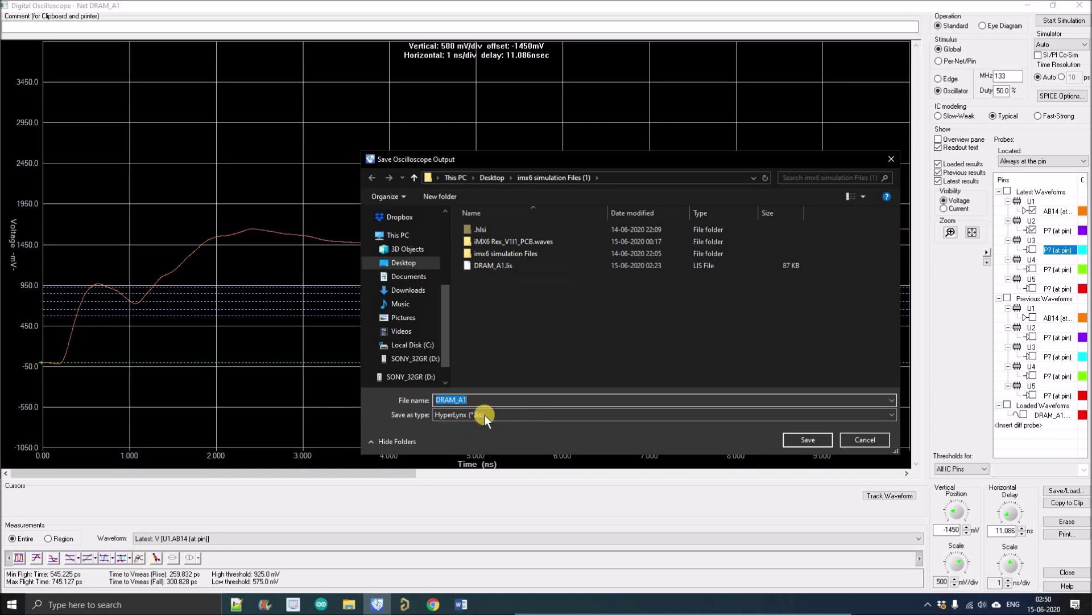
{"action": "double_click", "coordinate": [462, 399]}
{"action": "left_click", "coordinate": [794, 439]}
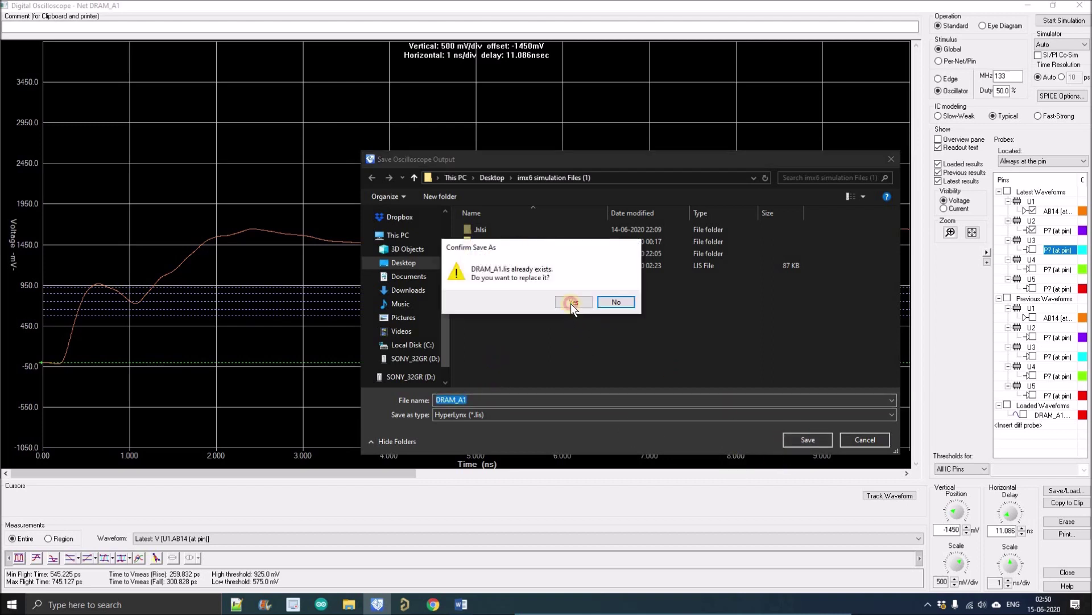
{"action": "left_click", "coordinate": [571, 303]}
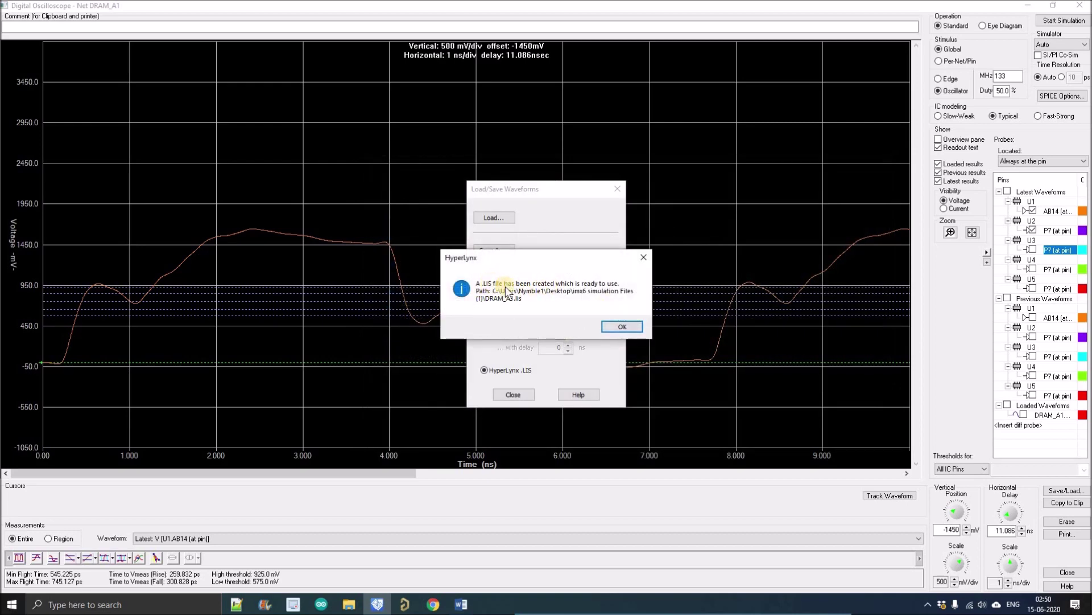
{"action": "left_click", "coordinate": [622, 326]}
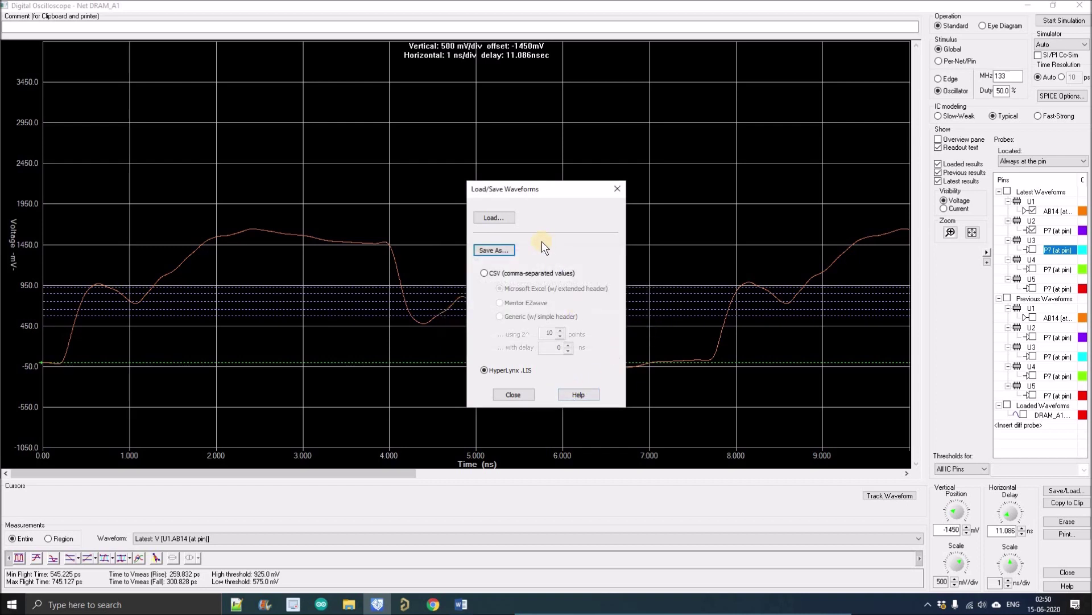
- Load the saved waveform file DRAM_A1.lis into the oscilloscope
{"action": "left_click", "coordinate": [492, 218]}
{"action": "left_click", "coordinate": [482, 267]}
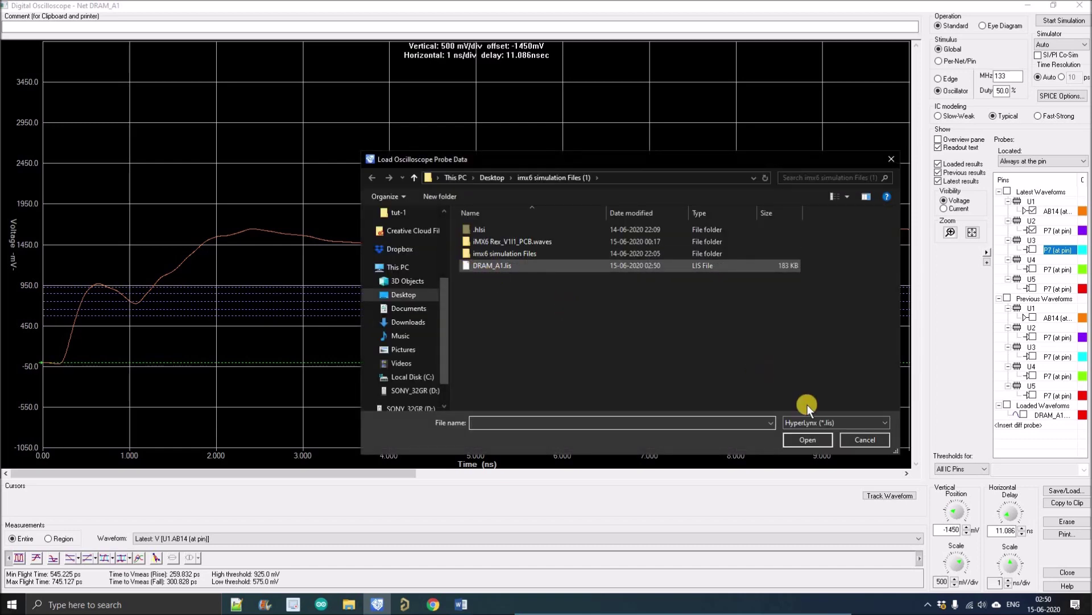
{"action": "left_click", "coordinate": [807, 439]}
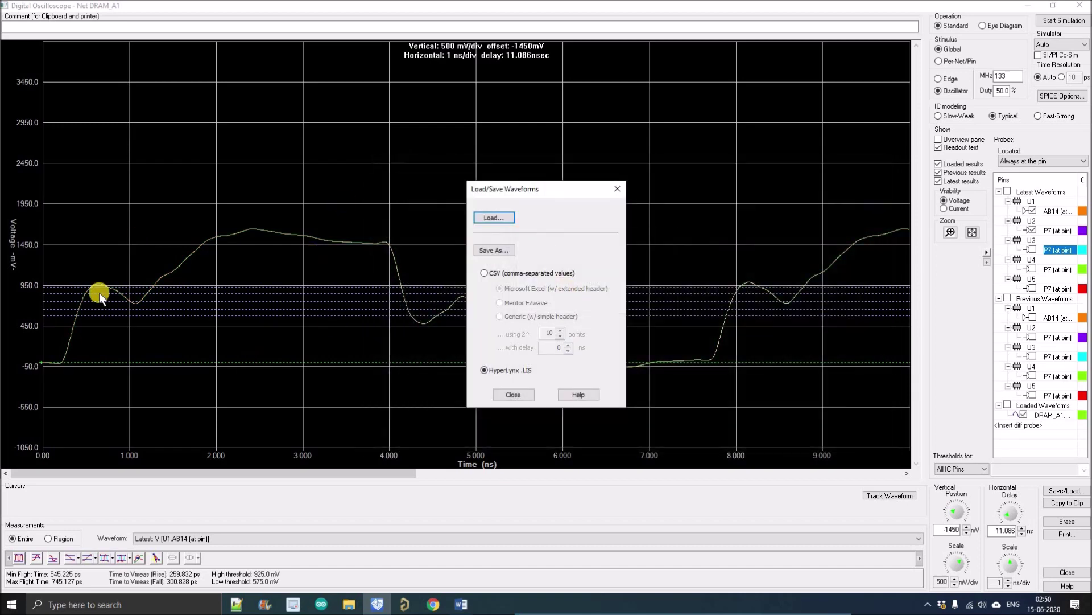